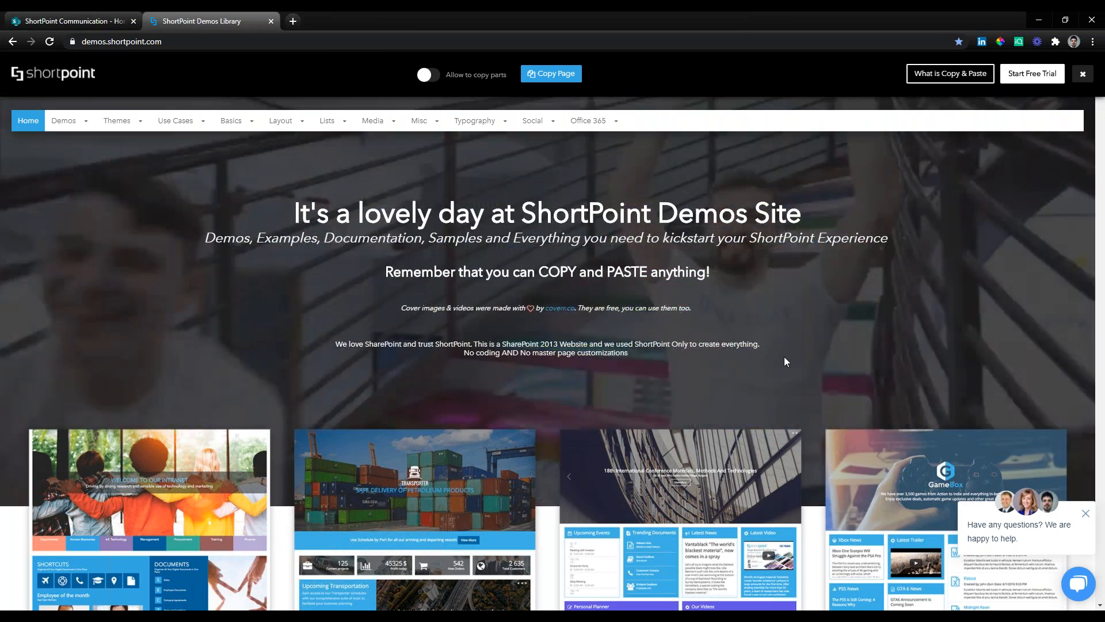
Browse the demo page designs and open the one headed "Welcome to our intranet".
{"action": "scroll", "coordinate": [784, 357], "scroll_direction": "down", "scroll_amount": 2}
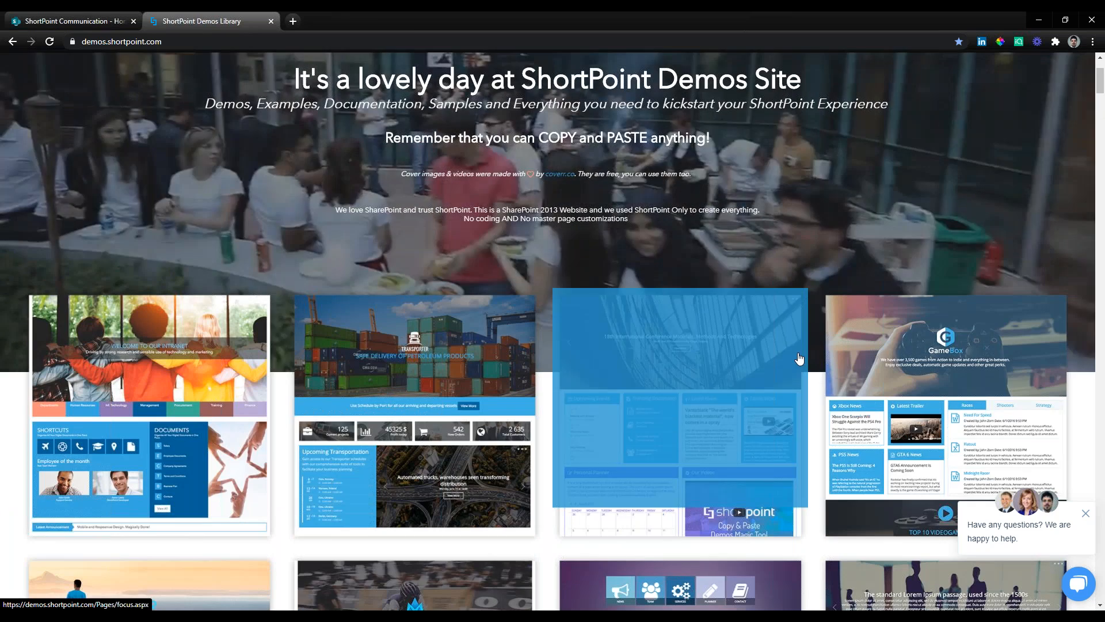
{"action": "scroll", "coordinate": [814, 349], "scroll_direction": "down", "scroll_amount": 4}
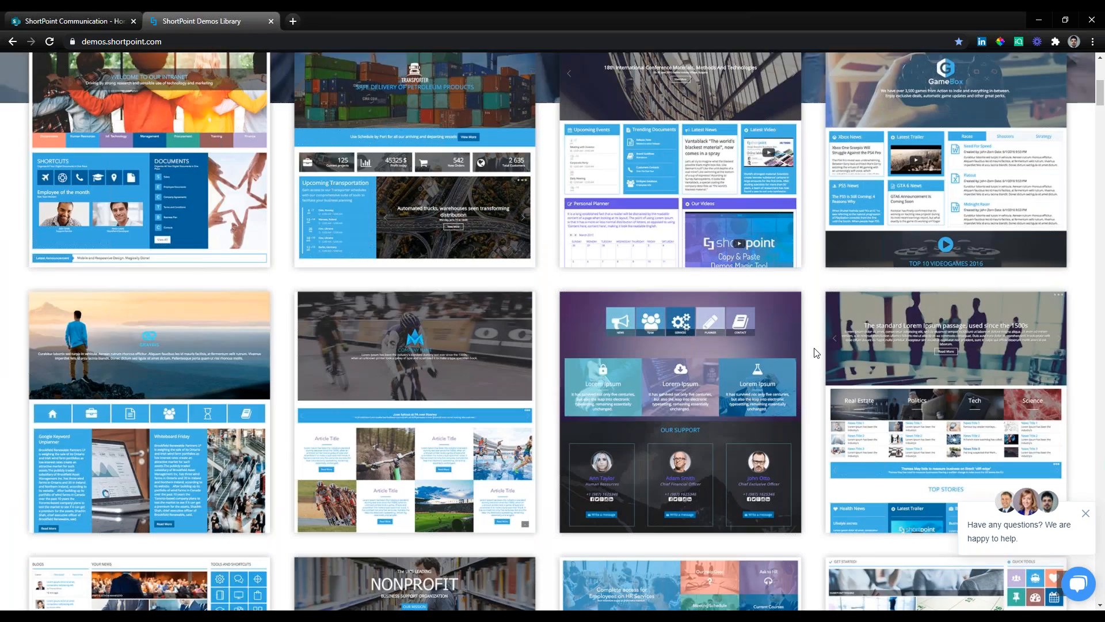
{"action": "scroll", "coordinate": [815, 352], "scroll_direction": "down", "scroll_amount": 6}
{"action": "scroll", "coordinate": [814, 352], "scroll_direction": "down", "scroll_amount": 7}
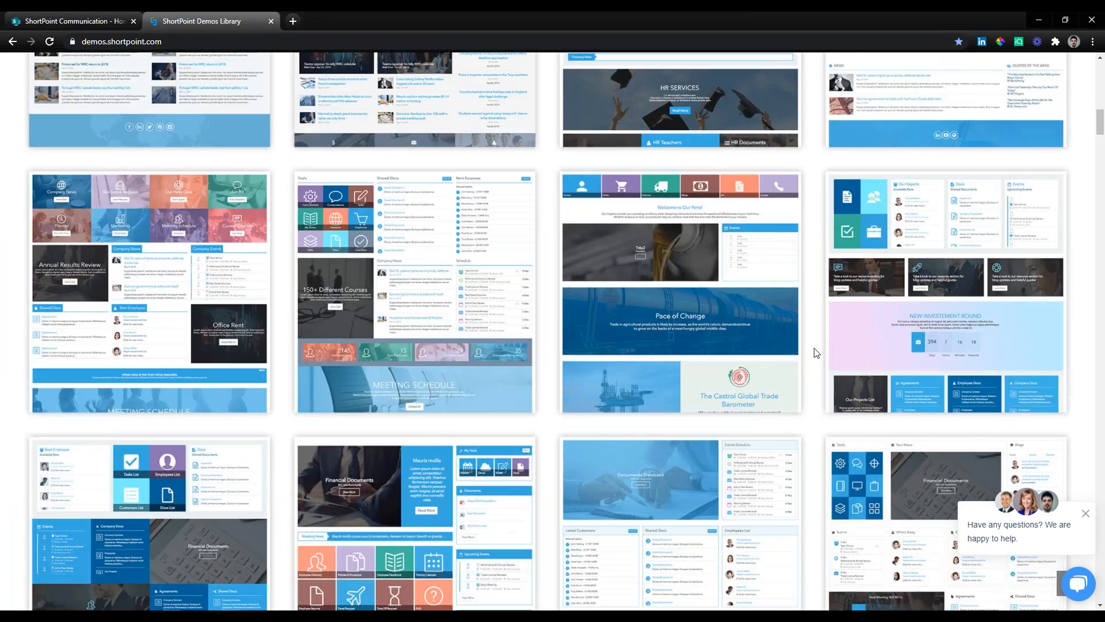
{"action": "scroll", "coordinate": [814, 352], "scroll_direction": "up", "scroll_amount": 20}
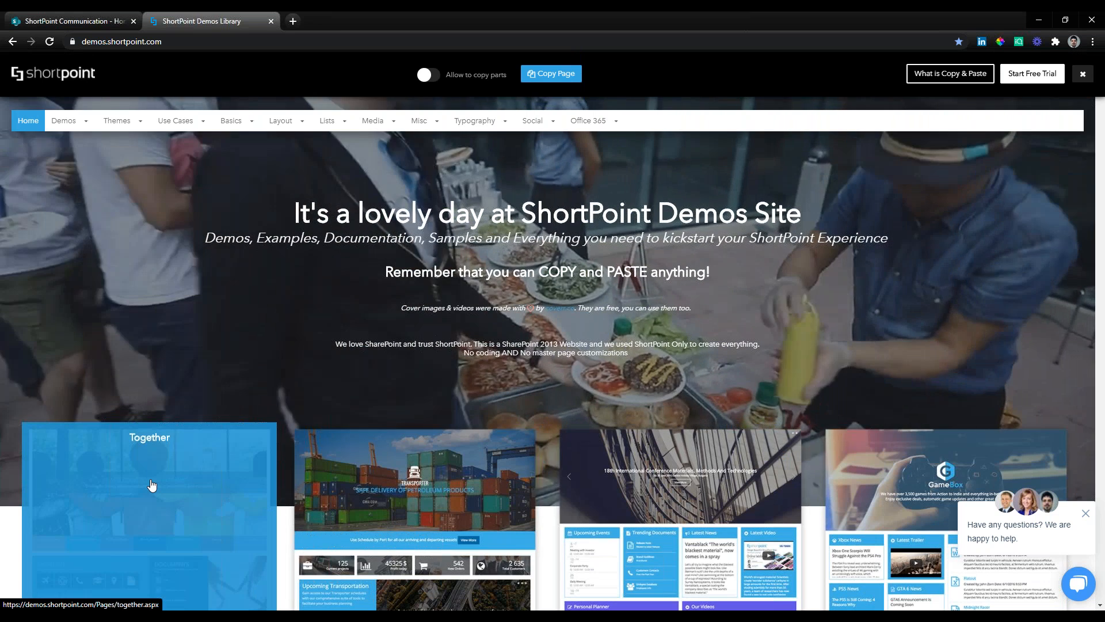
{"action": "left_click", "coordinate": [151, 485]}
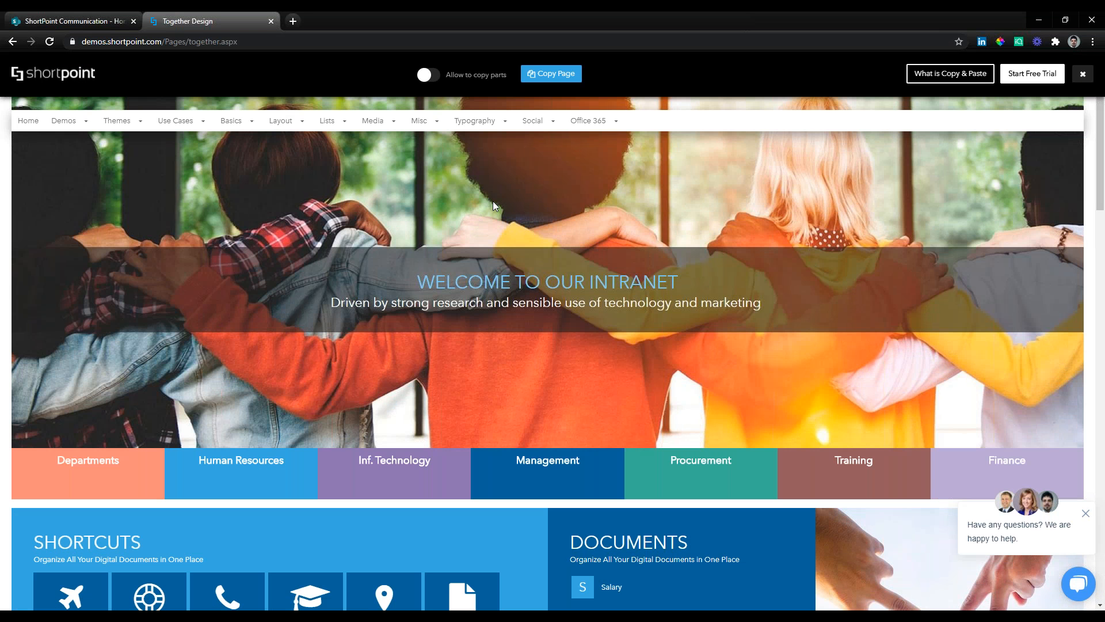
Examine the Together demo page from its banner down through the shortcuts, documents, events and map sections.
{"action": "left_click", "coordinate": [441, 75]}
{"action": "left_click", "coordinate": [437, 75]}
{"action": "scroll", "coordinate": [1036, 178], "scroll_direction": "down", "scroll_amount": 2}
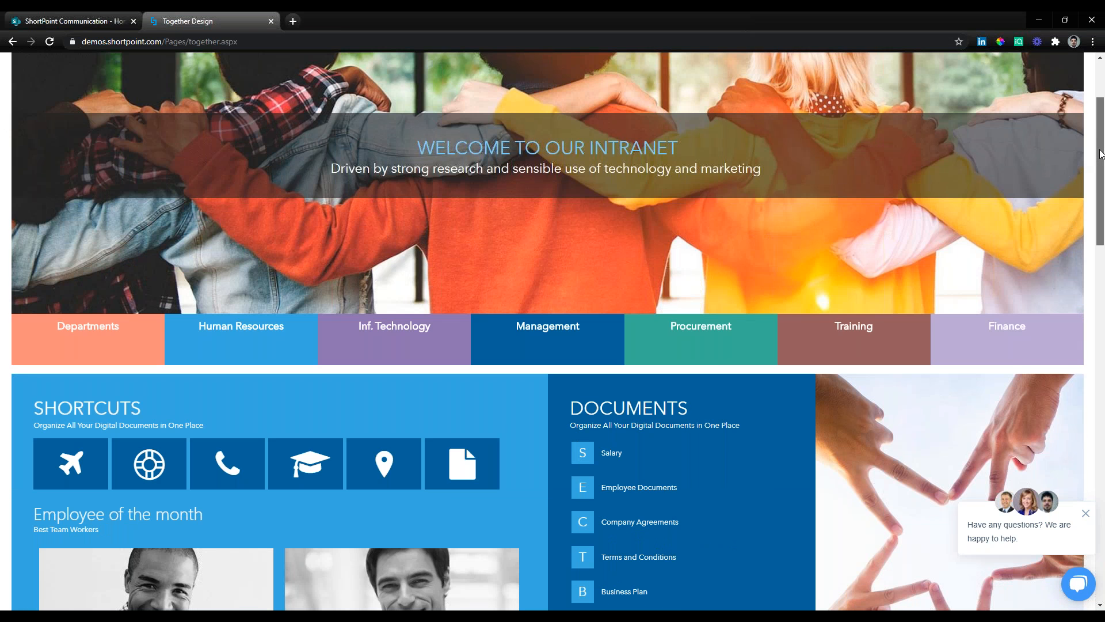
{"action": "scroll", "coordinate": [1100, 167], "scroll_direction": "down", "scroll_amount": 1}
{"action": "left_click_drag", "start_coordinate": [1101, 167], "coordinate": [1095, 279]}
{"action": "scroll", "coordinate": [668, 326], "scroll_direction": "down", "scroll_amount": 3}
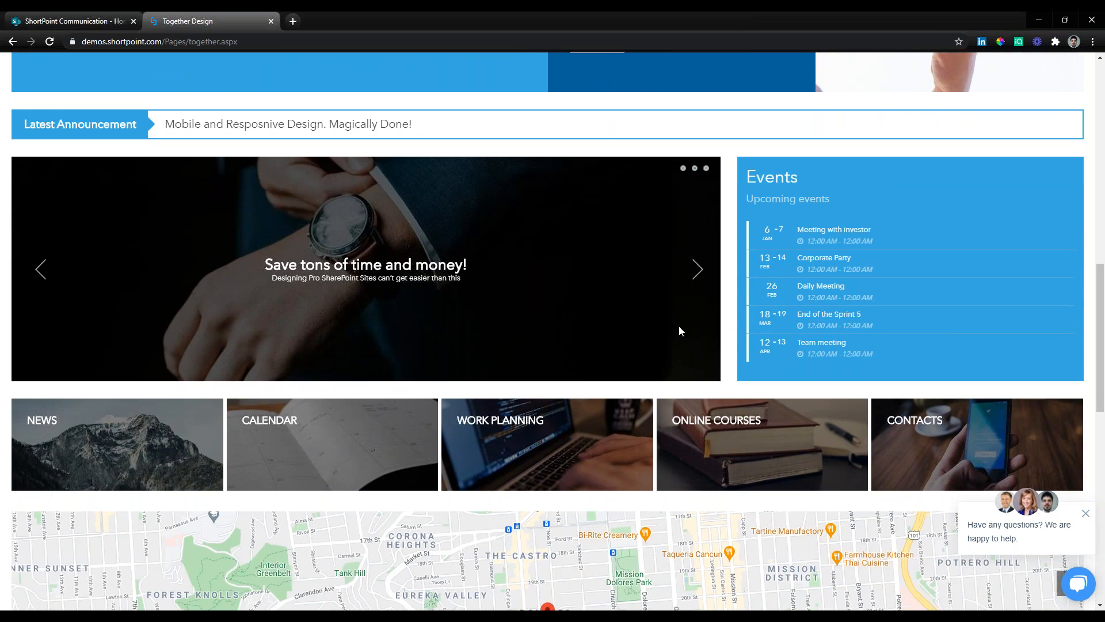
{"action": "scroll", "coordinate": [678, 325], "scroll_direction": "down", "scroll_amount": 2}
{"action": "scroll", "coordinate": [728, 330], "scroll_direction": "down", "scroll_amount": 1}
{"action": "scroll", "coordinate": [591, 222], "scroll_direction": "up", "scroll_amount": 3}
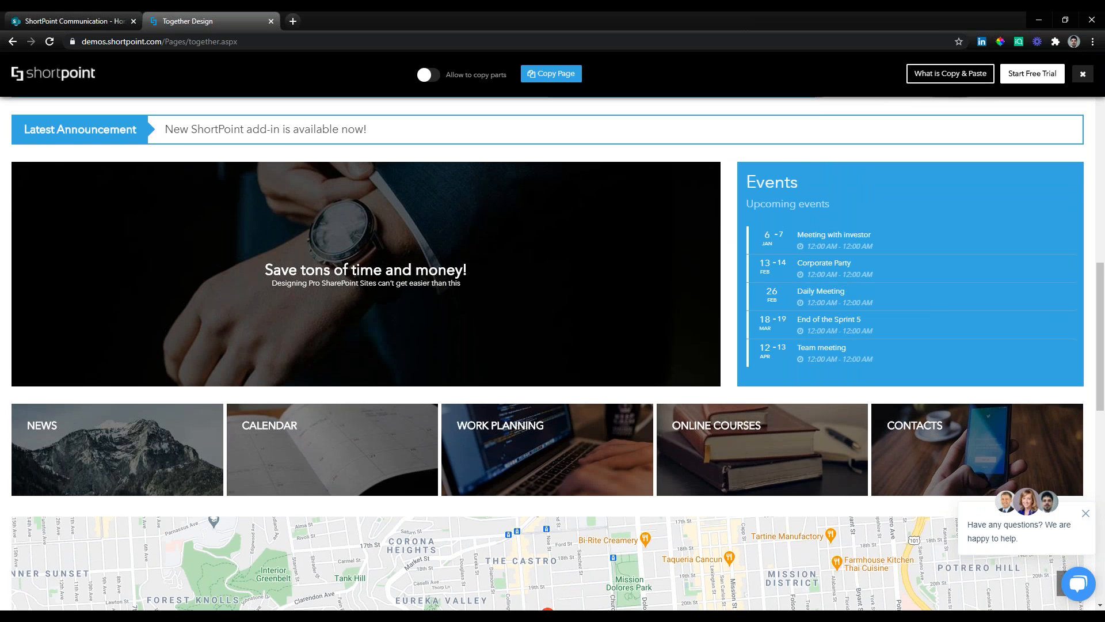
{"action": "scroll", "coordinate": [810, 416], "scroll_direction": "up", "scroll_amount": 10}
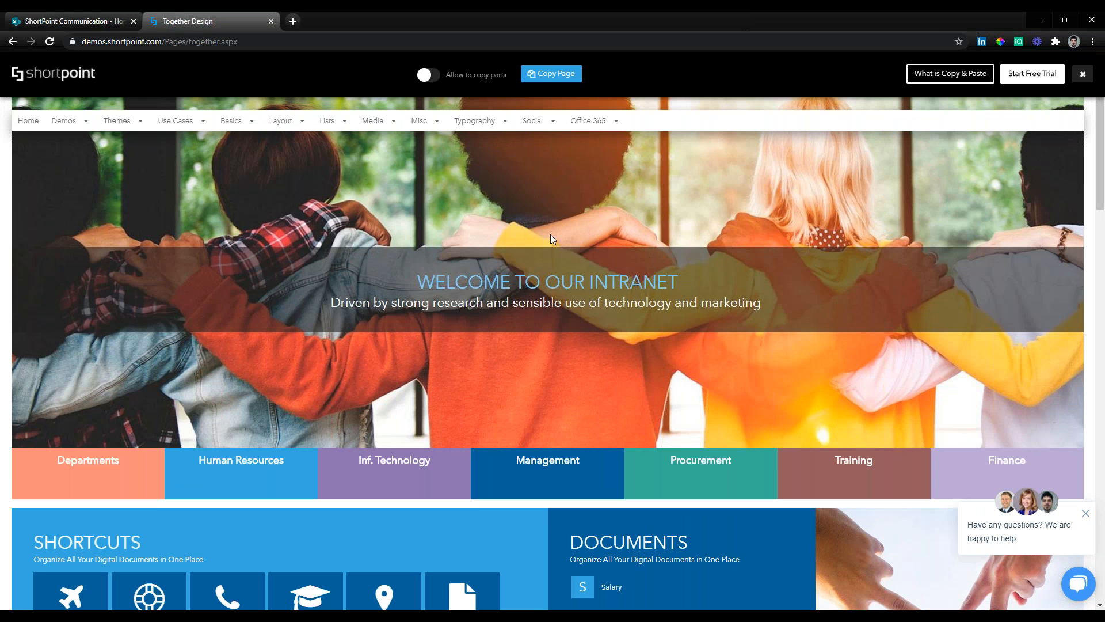
Allow copying of parts, examine which sections of the demo page can be copied individually, and disable the option again.
{"action": "left_click", "coordinate": [435, 76]}
{"action": "mouse_move", "coordinate": [801, 223]}
{"action": "scroll", "coordinate": [779, 263], "scroll_direction": "down", "scroll_amount": 3}
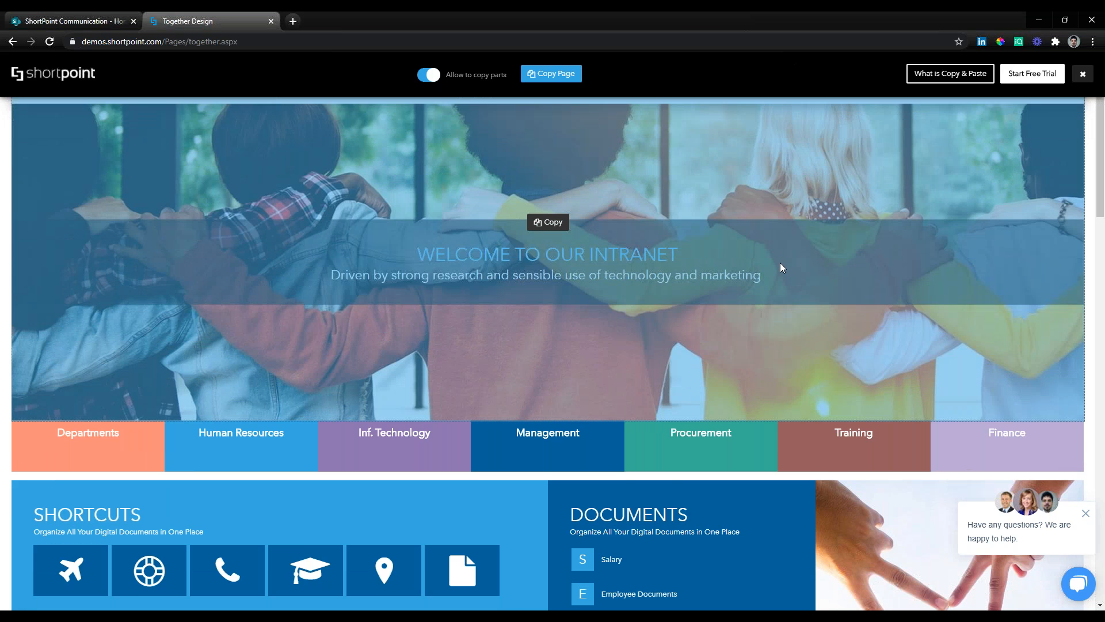
{"action": "scroll", "coordinate": [638, 333], "scroll_direction": "down", "scroll_amount": 3}
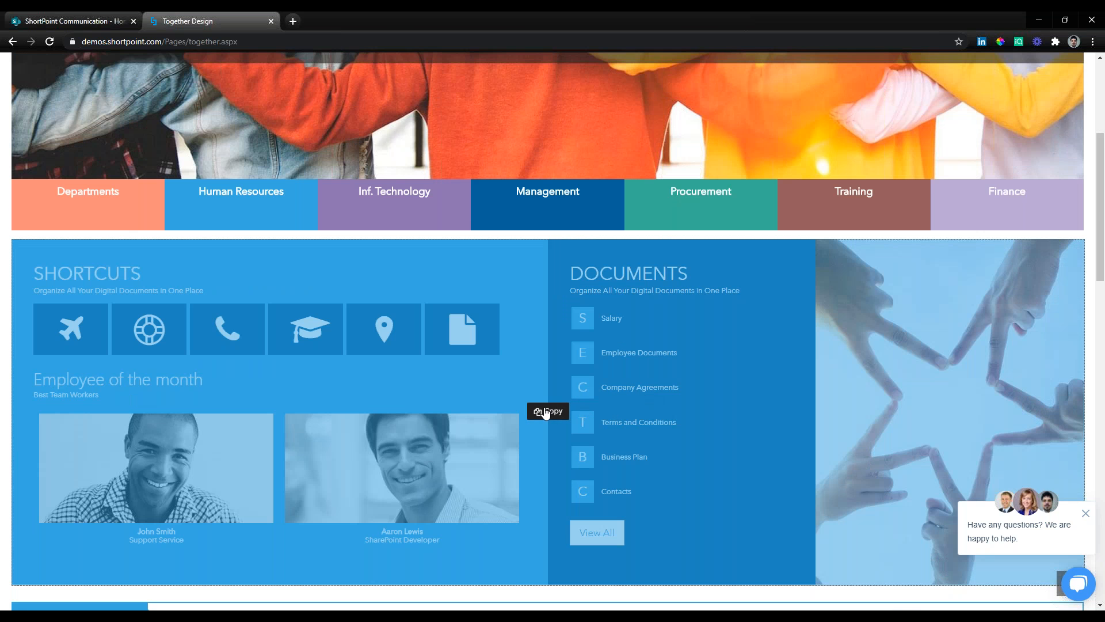
{"action": "scroll", "coordinate": [678, 395], "scroll_direction": "down", "scroll_amount": 1}
{"action": "scroll", "coordinate": [678, 395], "scroll_direction": "down", "scroll_amount": 2}
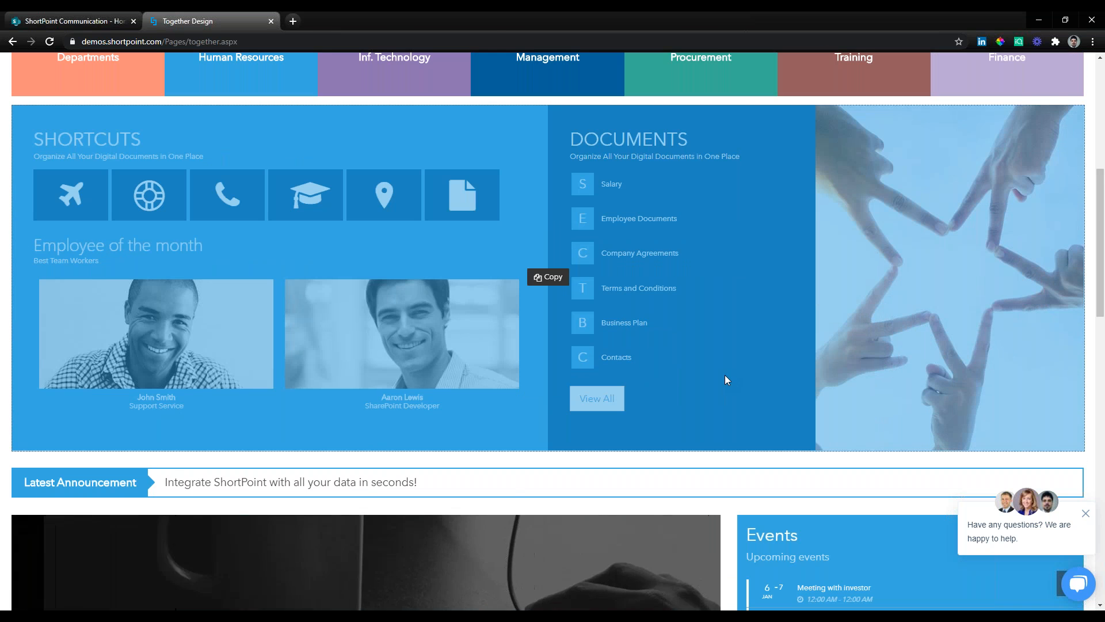
{"action": "scroll", "coordinate": [724, 375], "scroll_direction": "up", "scroll_amount": 8}
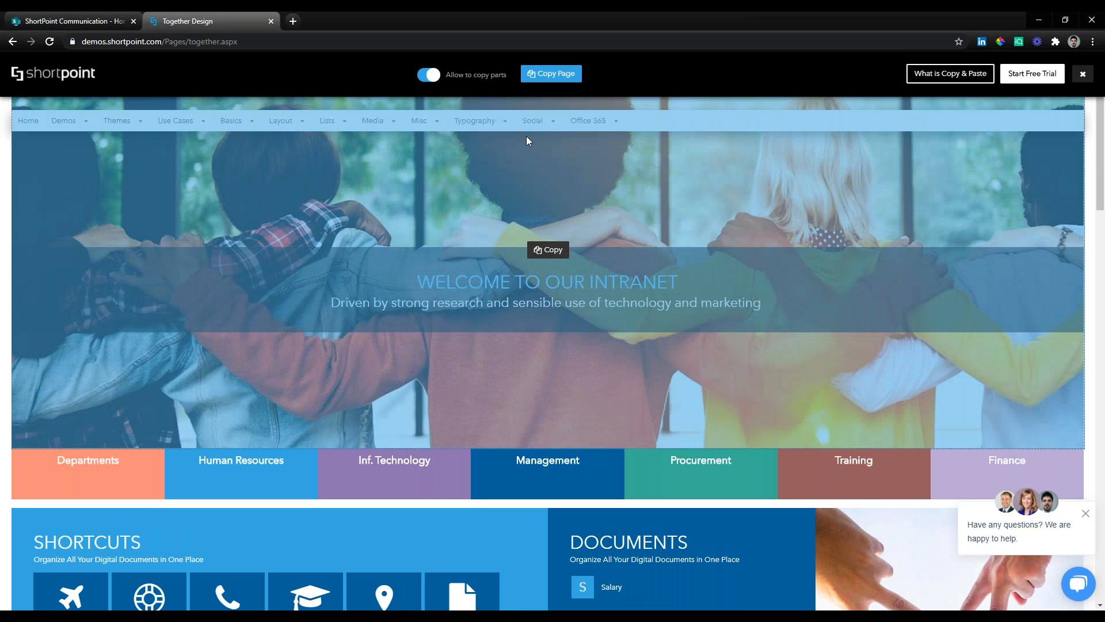
{"action": "left_click", "coordinate": [429, 74]}
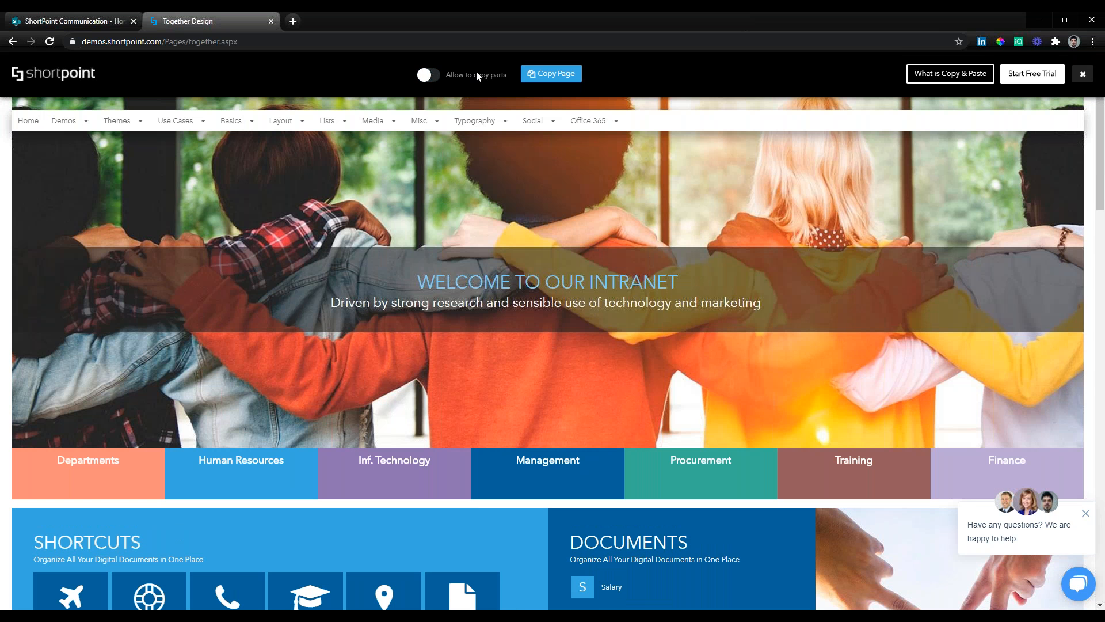
Copy the entire Together demo page and open the ShortPoint Communication home page in SharePoint for editing.
{"action": "left_click", "coordinate": [561, 76]}
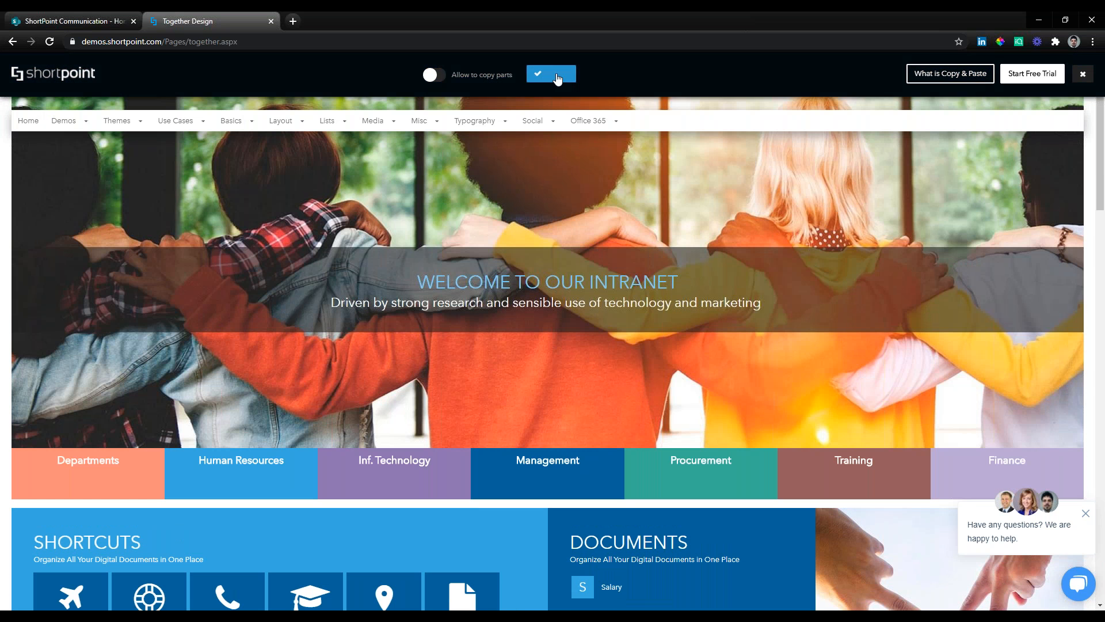
{"action": "left_click", "coordinate": [96, 22]}
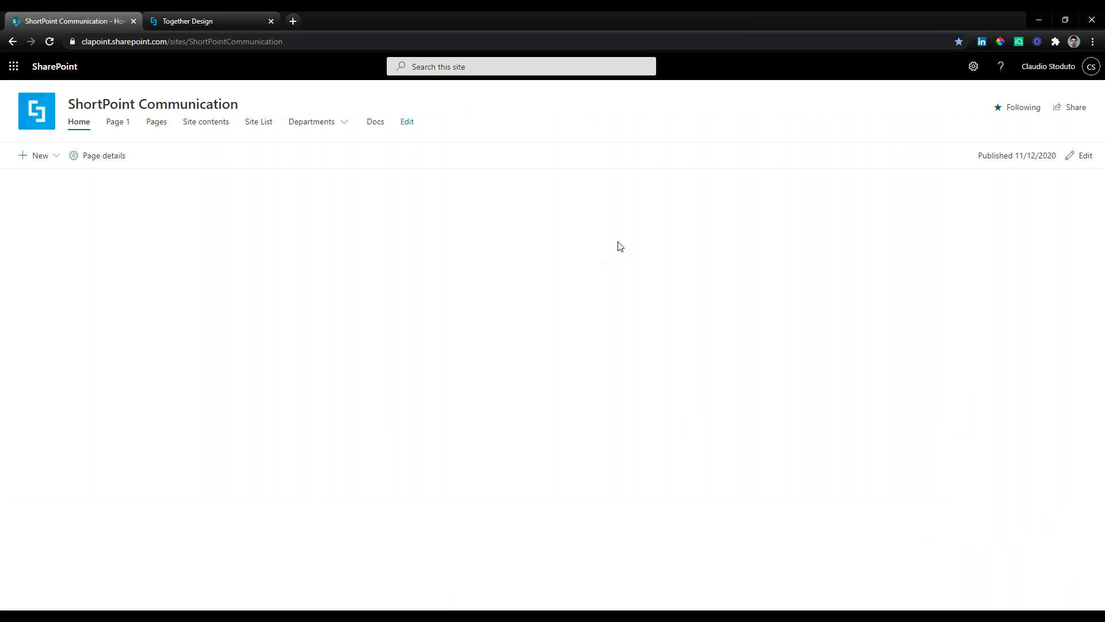
{"action": "left_click", "coordinate": [1074, 164]}
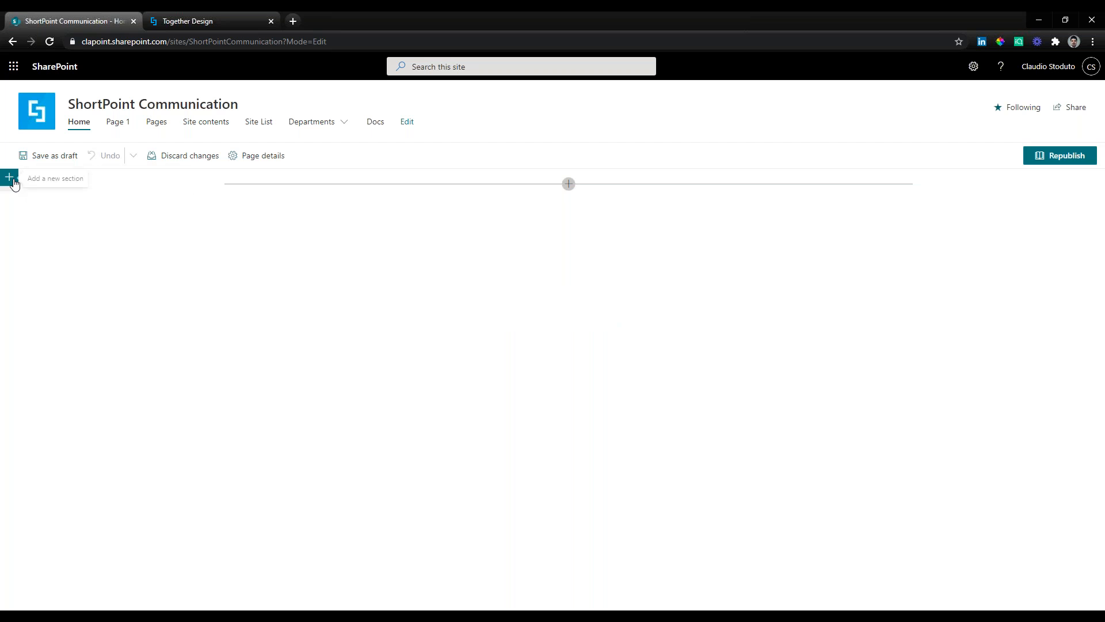
Add a full-width section to the home page and insert the ShortPoint web part in it.
{"action": "left_click", "coordinate": [10, 177]}
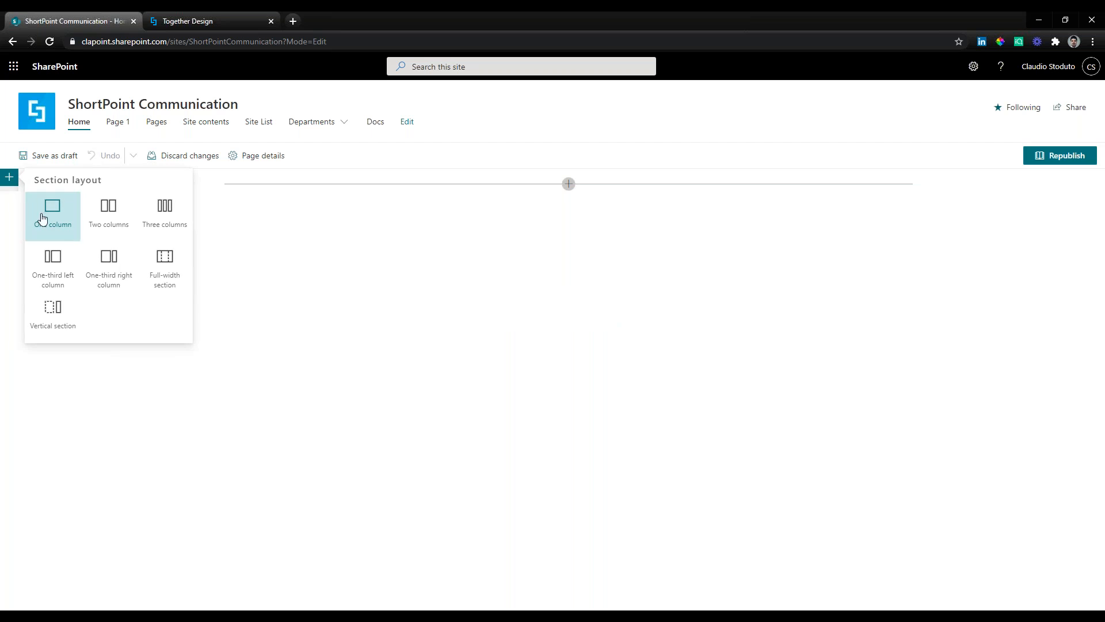
{"action": "left_click", "coordinate": [171, 281]}
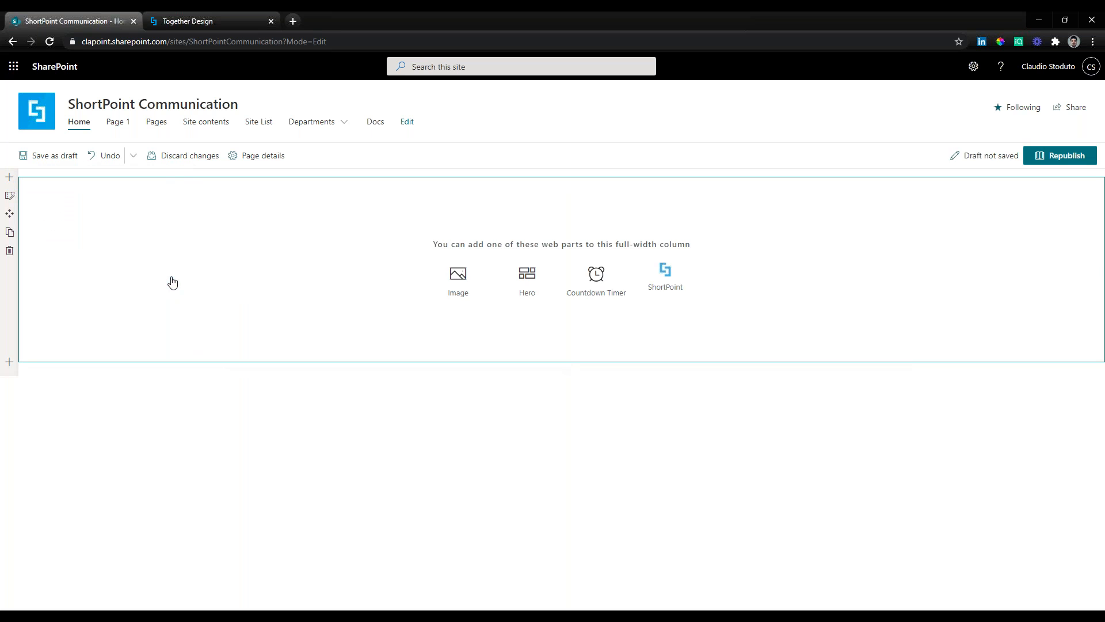
{"action": "left_click", "coordinate": [667, 277]}
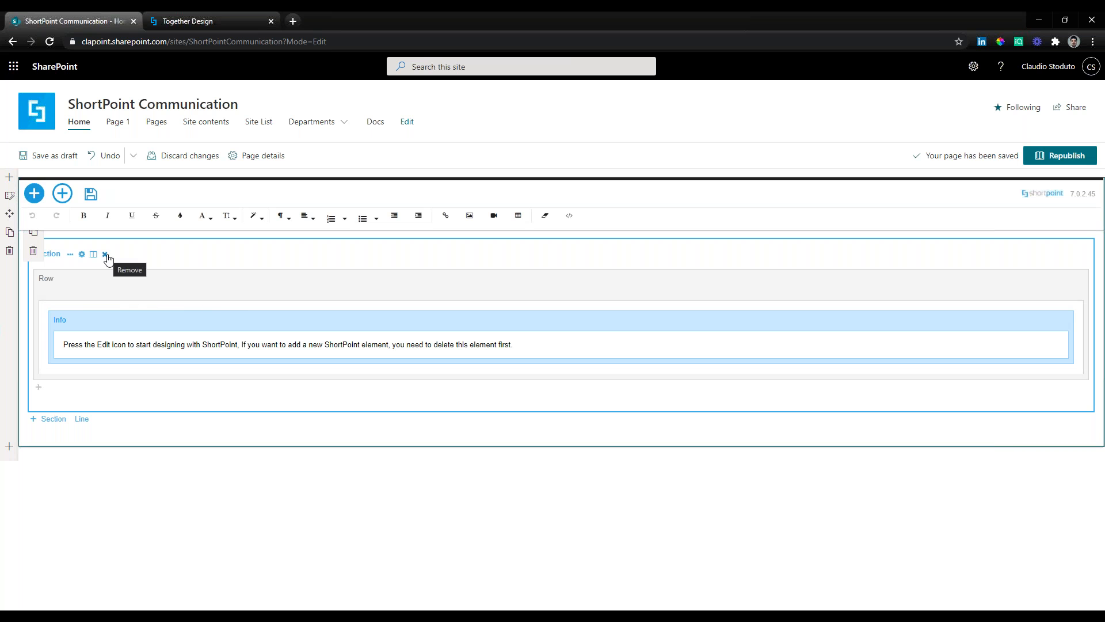
Remove the default info section from the ShortPoint web part and paste the copied demo page in its place.
{"action": "left_click", "coordinate": [105, 255]}
{"action": "right_click", "coordinate": [91, 247]}
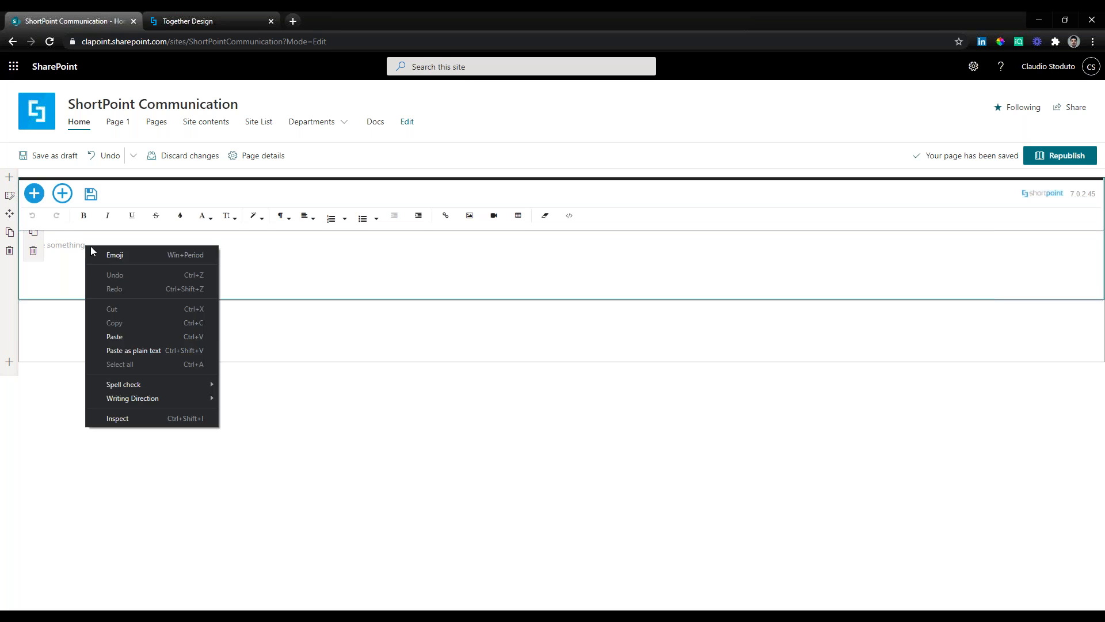
{"action": "left_click", "coordinate": [114, 337]}
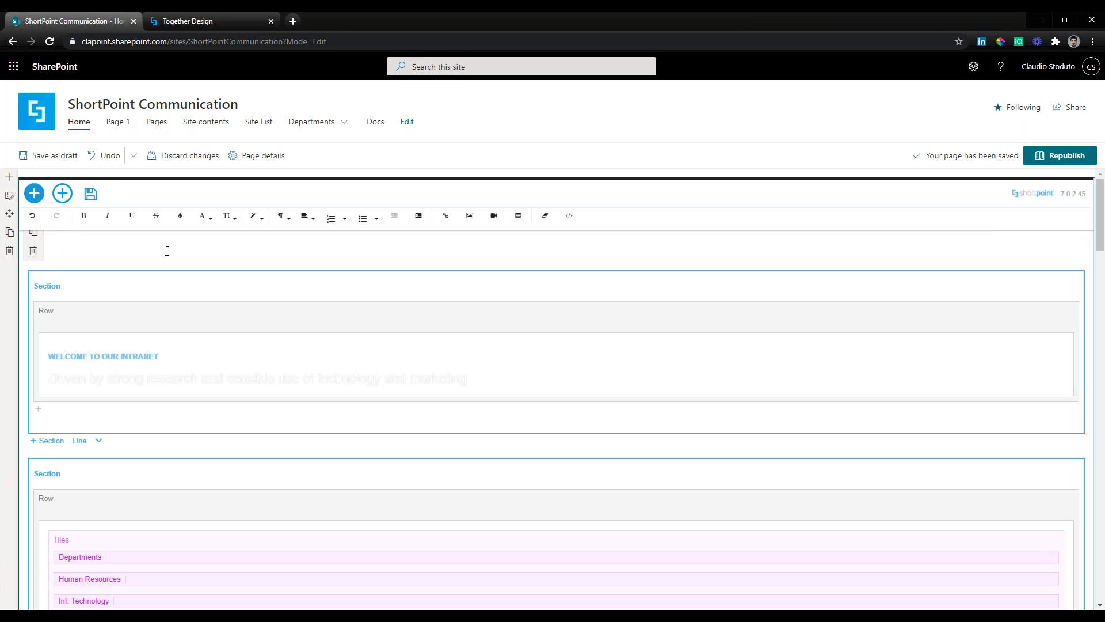
Clear the spaces before the "Welcome to our intranet" section and republish the home page.
{"action": "mouse_move", "coordinate": [1101, 211]}
{"action": "left_mouse_down"}
{"action": "mouse_move", "coordinate": [1102, 362]}
{"action": "mouse_move", "coordinate": [1098, 204]}
{"action": "left_mouse_up"}
{"action": "left_click", "coordinate": [70, 287]}
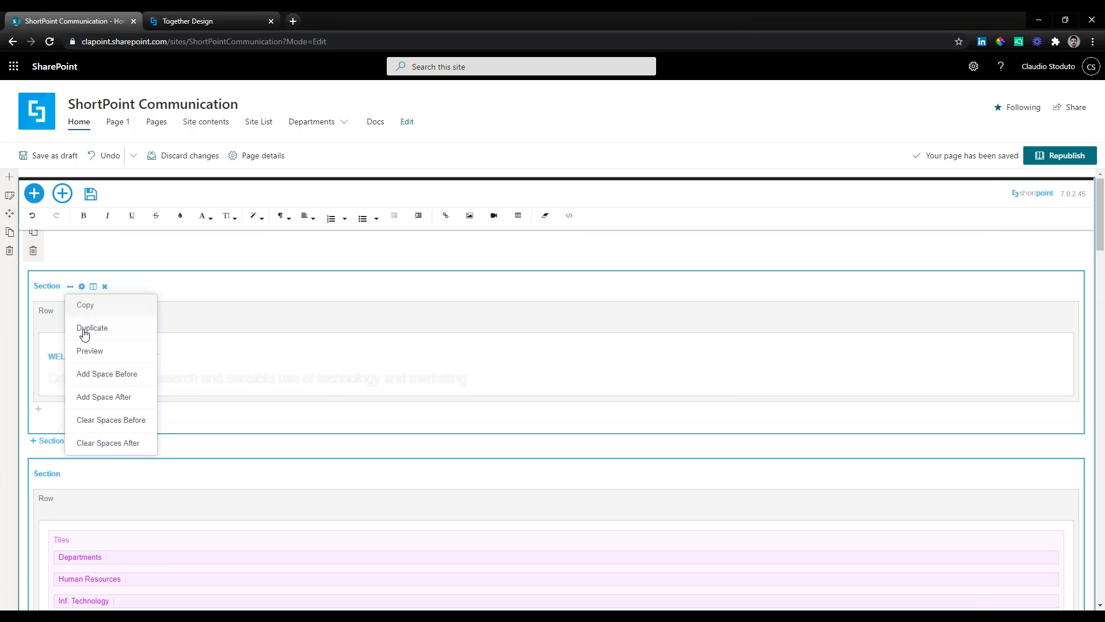
{"action": "left_click", "coordinate": [95, 427]}
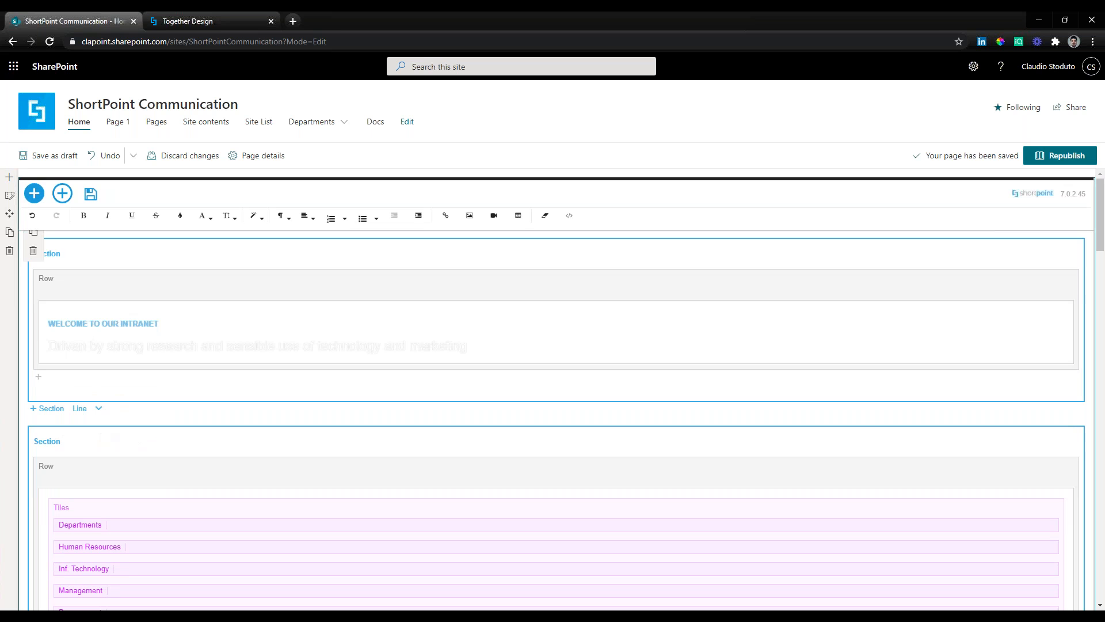
{"action": "left_click", "coordinate": [1057, 160]}
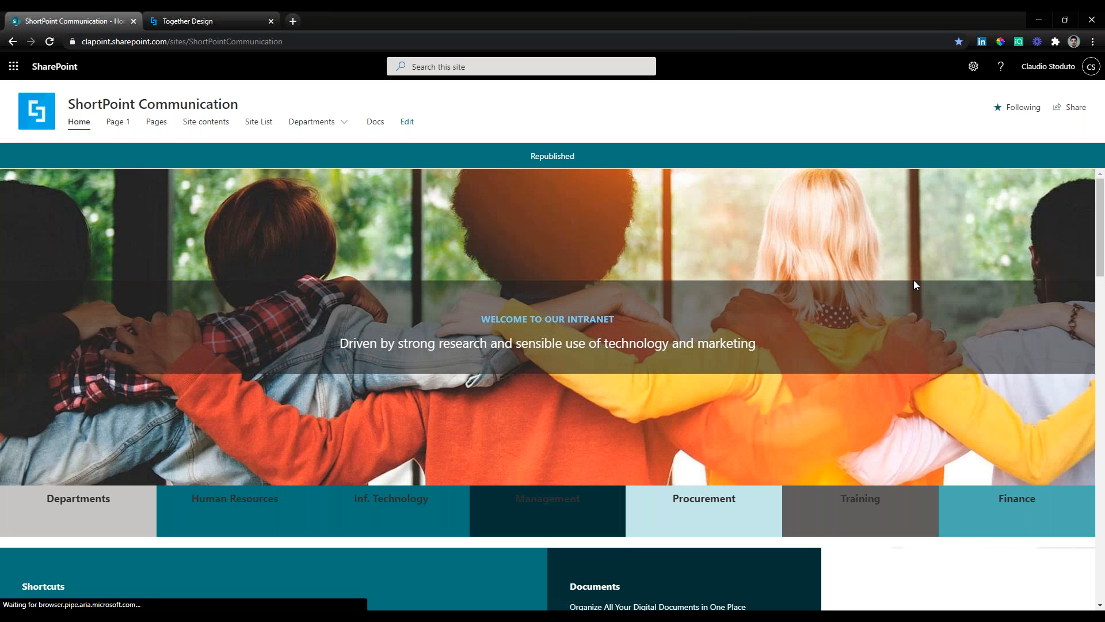
Compare the colours and fonts of the republished home page with those of the original Together demo page.
{"action": "mouse_move", "coordinate": [1099, 213]}
{"action": "left_mouse_down"}
{"action": "mouse_move", "coordinate": [1092, 474]}
{"action": "mouse_move", "coordinate": [1098, 208]}
{"action": "left_mouse_up"}
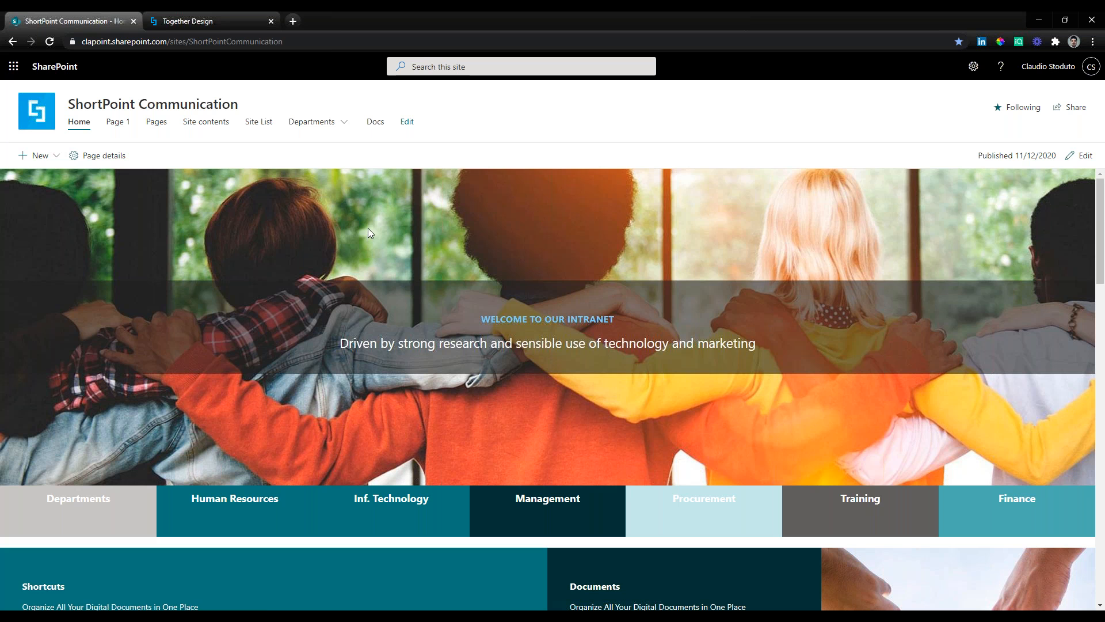
{"action": "scroll", "coordinate": [339, 301], "scroll_direction": "down", "scroll_amount": 2}
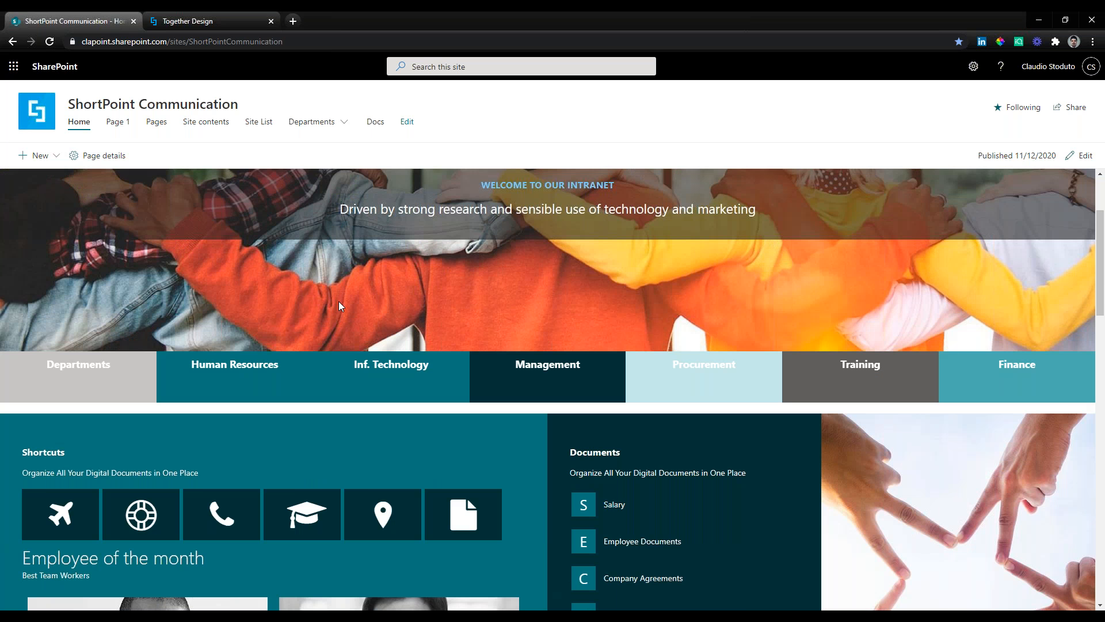
{"action": "scroll", "coordinate": [338, 306], "scroll_direction": "down", "scroll_amount": 2}
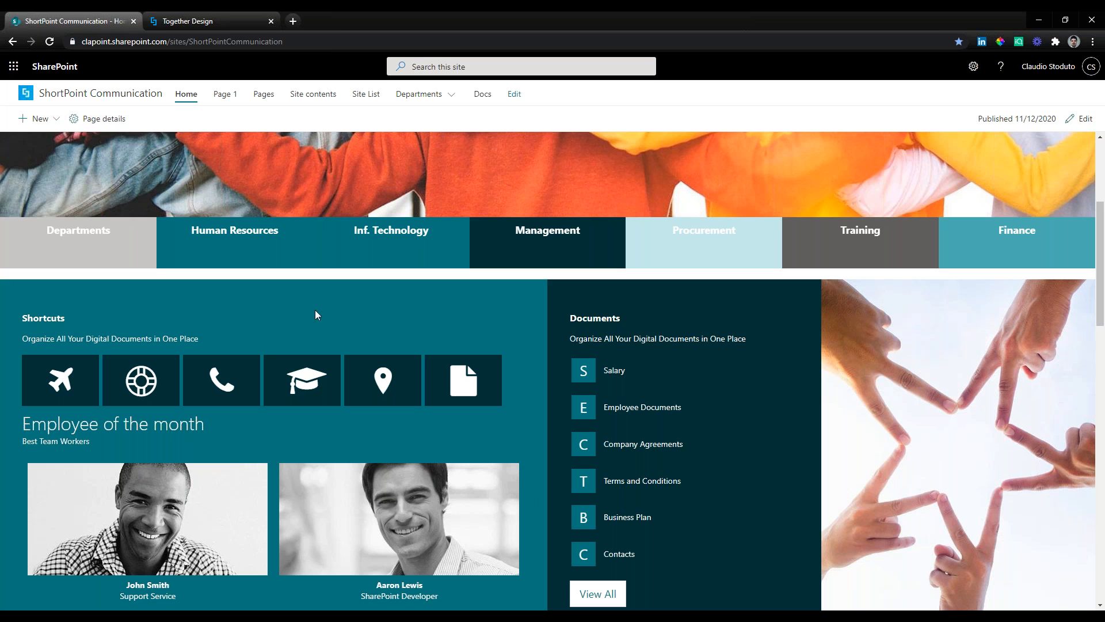
{"action": "left_click", "coordinate": [214, 16]}
{"action": "scroll", "coordinate": [429, 368], "scroll_direction": "down", "scroll_amount": 2}
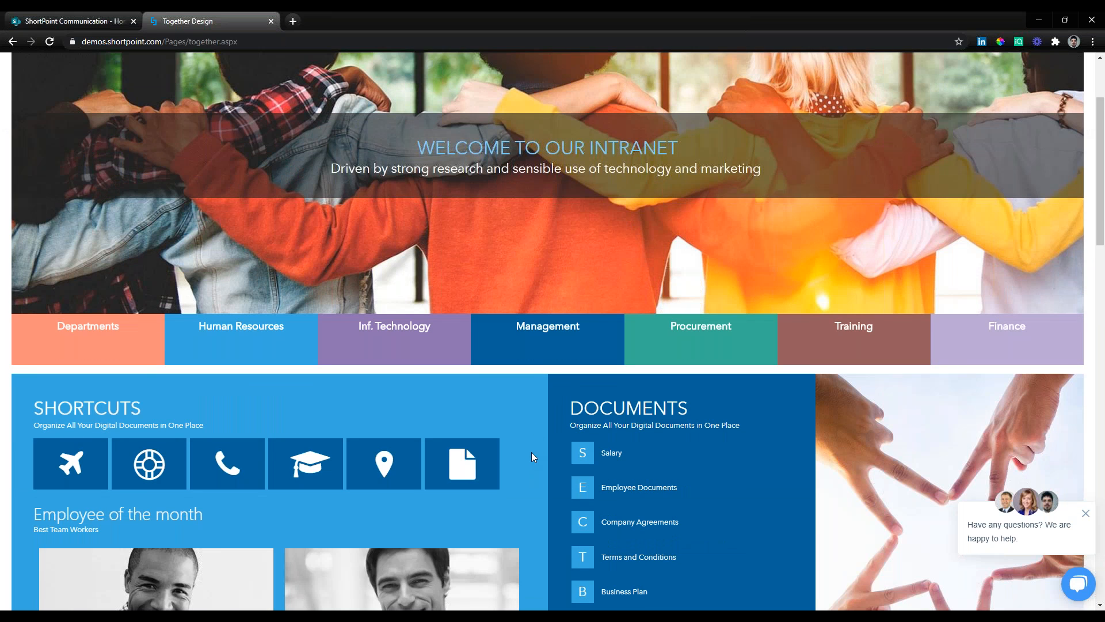
{"action": "scroll", "coordinate": [530, 452], "scroll_direction": "up", "scroll_amount": 2}
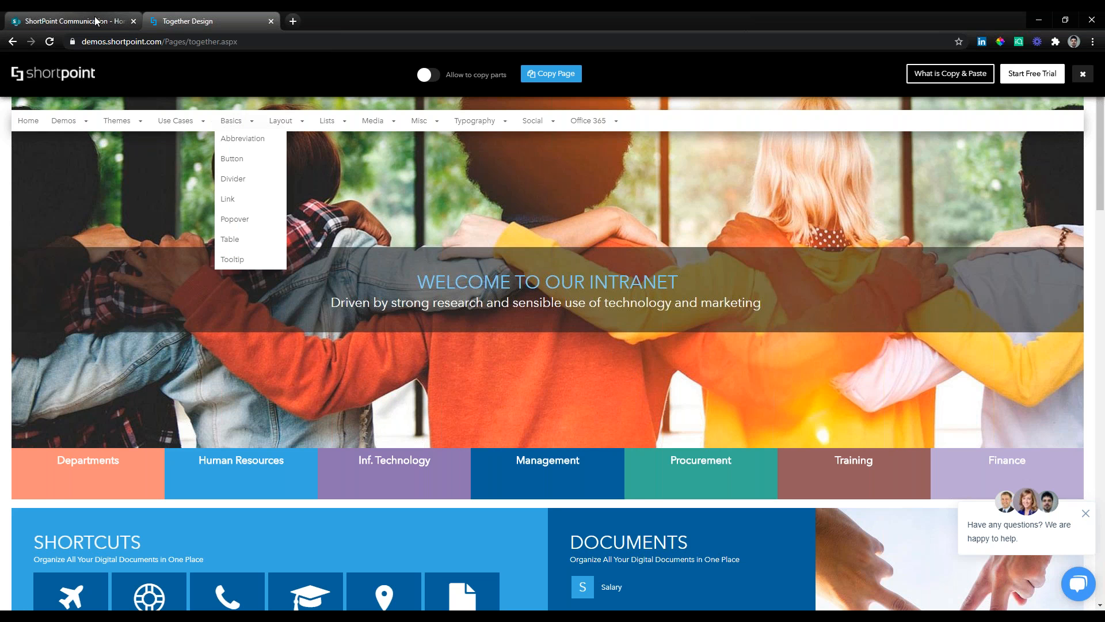
{"action": "left_click", "coordinate": [75, 20]}
{"action": "scroll", "coordinate": [642, 406], "scroll_direction": "up", "scroll_amount": 3}
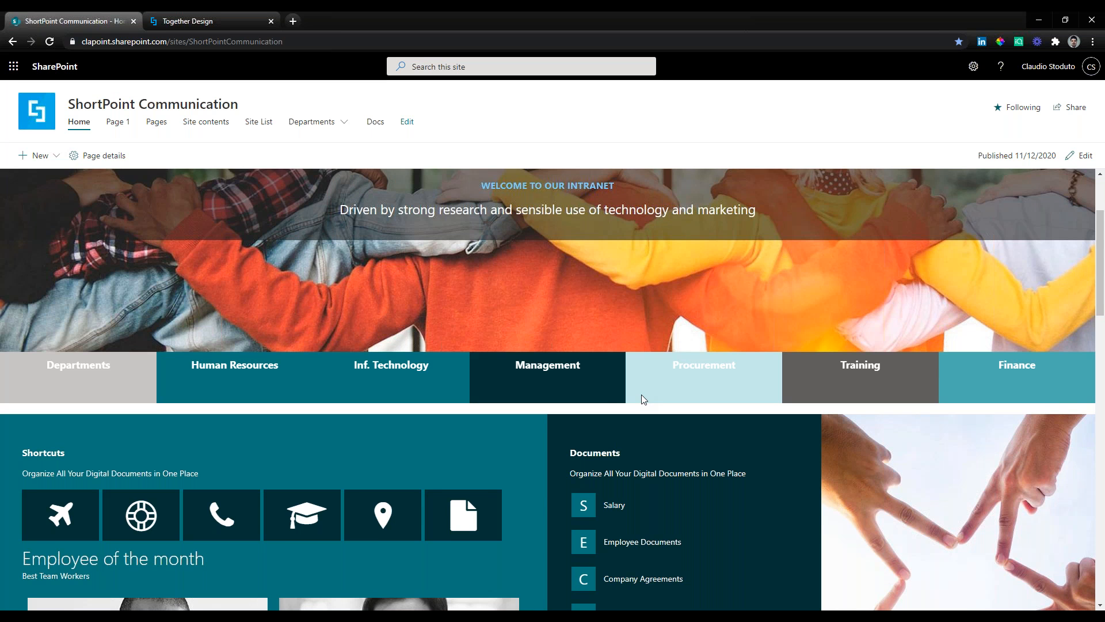
{"action": "scroll", "coordinate": [641, 395], "scroll_direction": "up", "scroll_amount": 3}
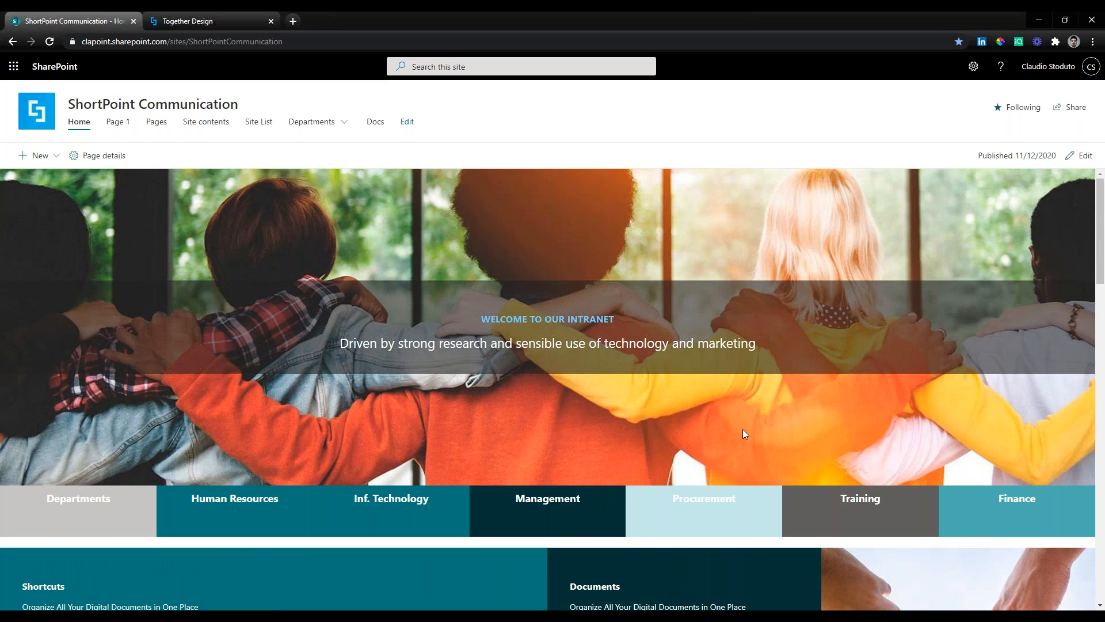